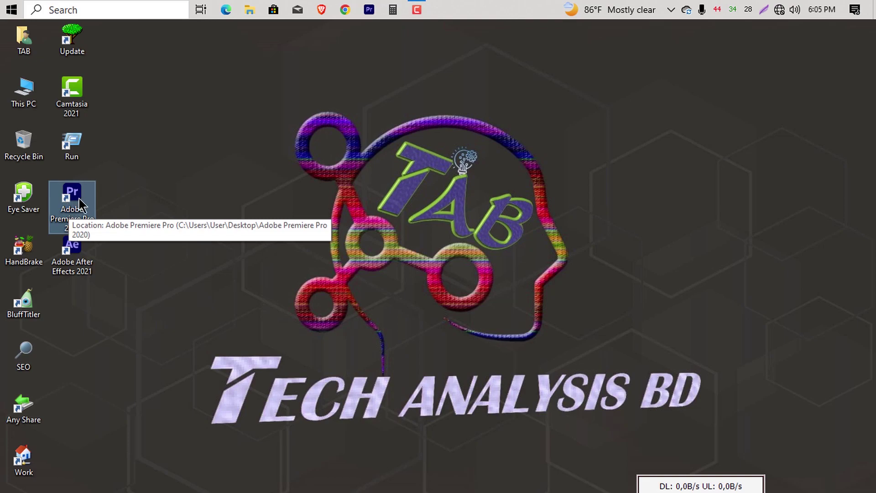
Launch Adobe Premiere Pro despite the known compatibility issues and create a new project named Untitled, overwriting the existing one
double_click(79, 200)
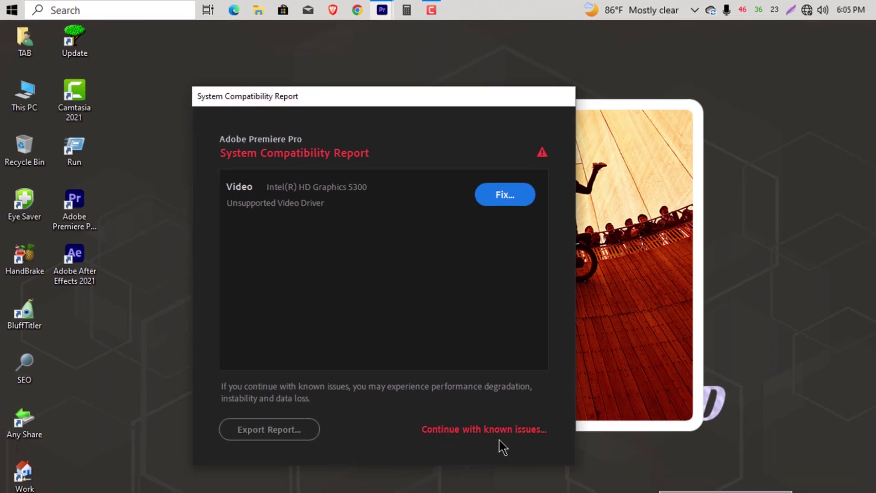
click(483, 415)
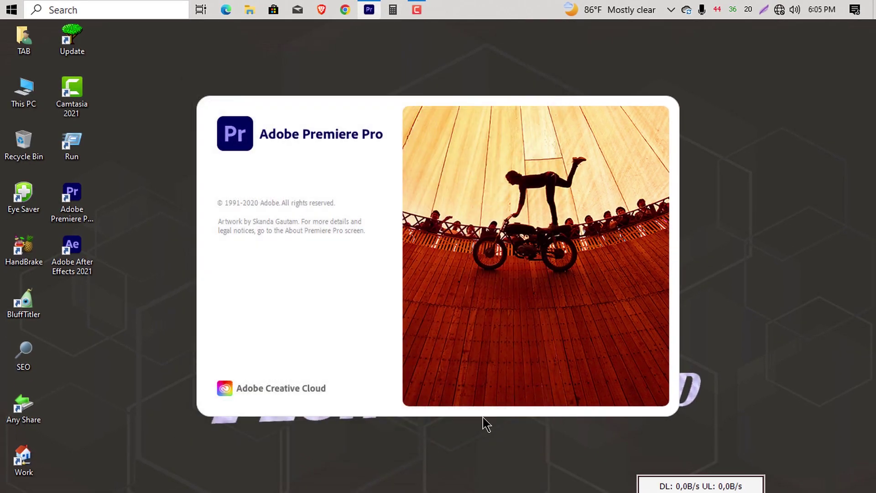
click(128, 188)
click(573, 454)
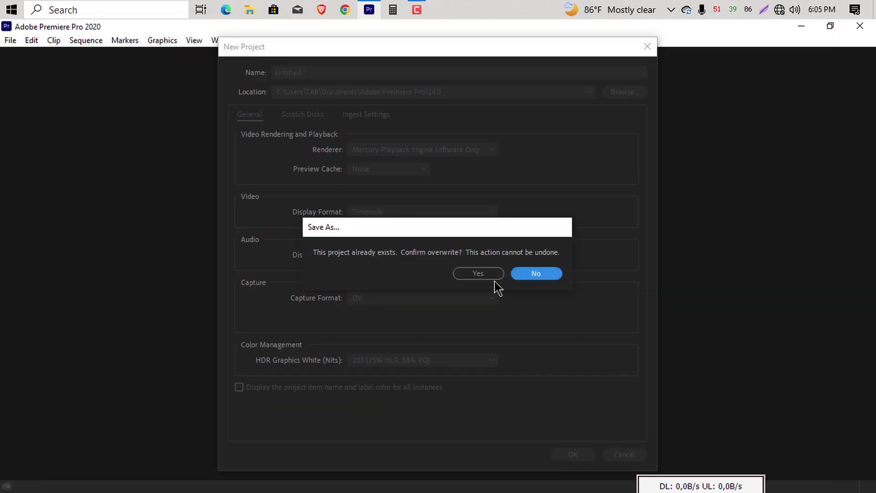
click(487, 273)
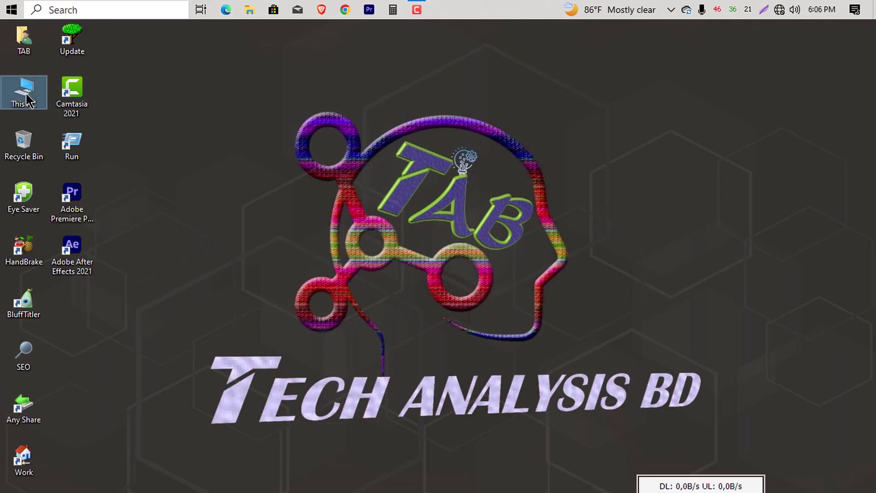
Open Device Manager in Computer Management for This PC and expand the Display adapters category
right_click(27, 97)
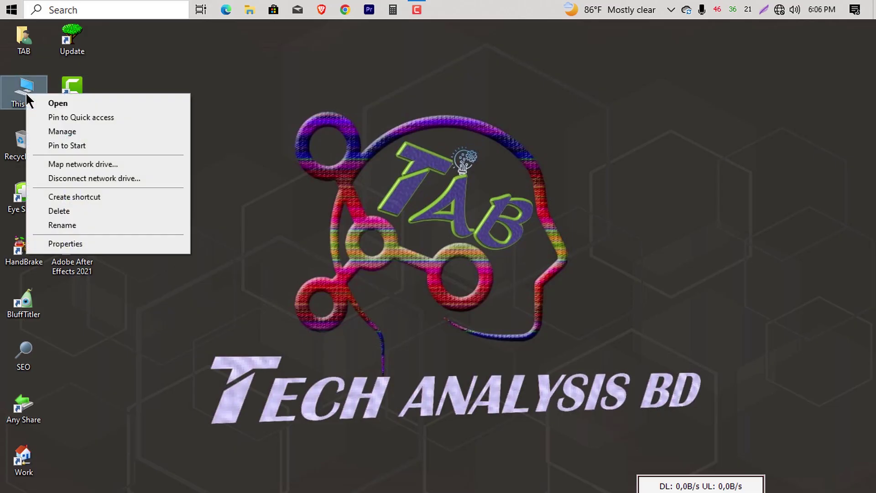
click(77, 132)
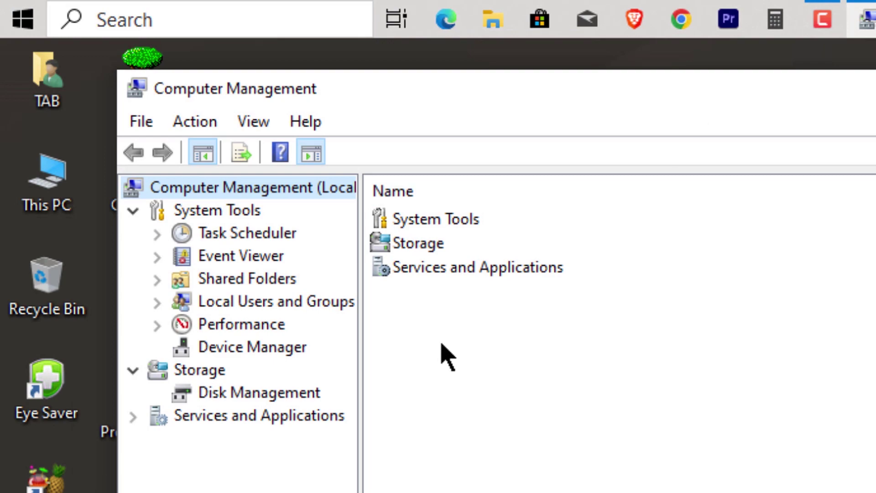
click(259, 349)
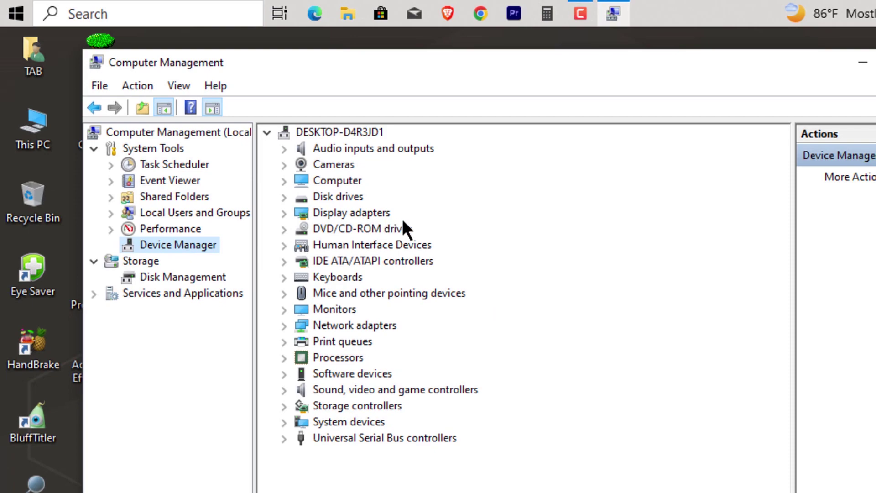
click(284, 213)
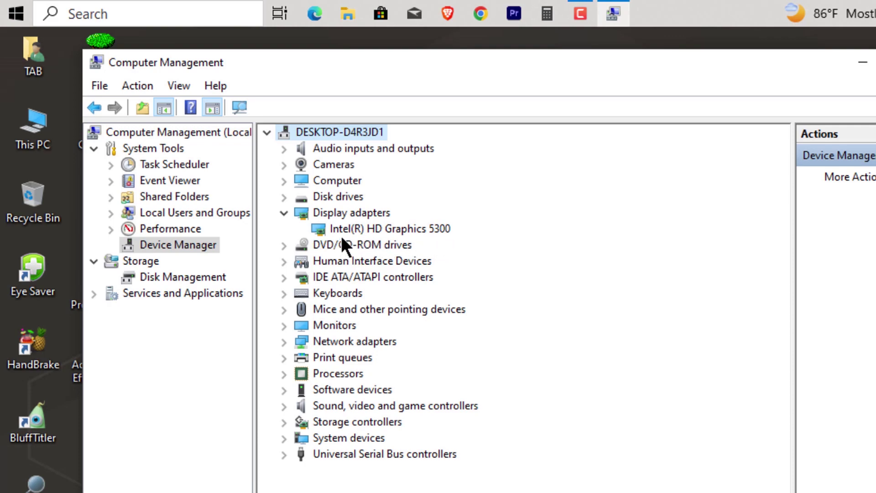
Start a manual driver update for the Intel(R) HD Graphics 5300, choosing from the list of drivers available on the computer
click(397, 229)
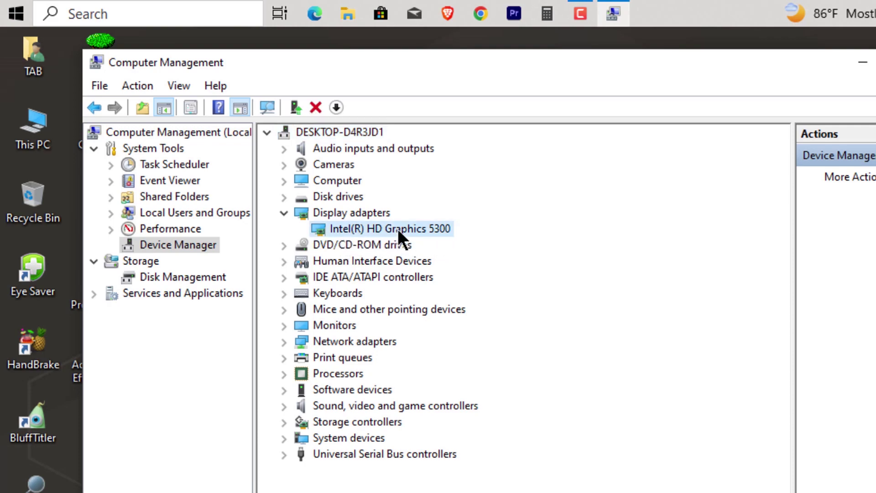
right_click(398, 229)
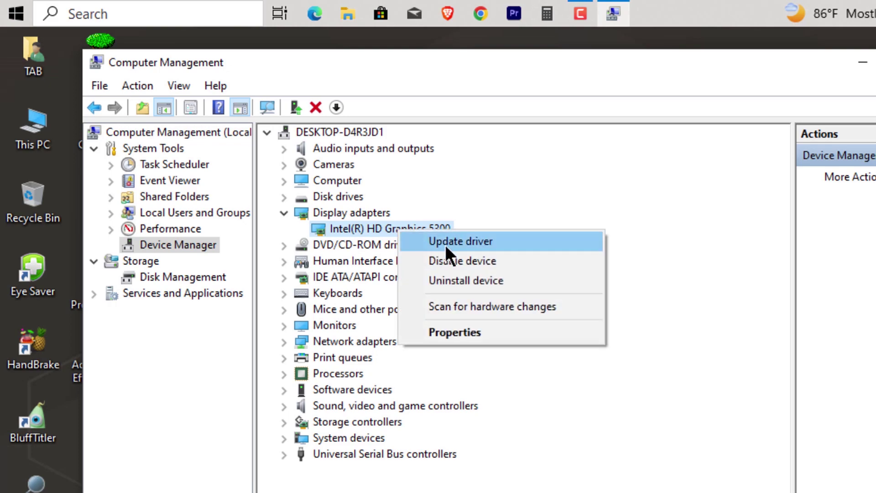
click(493, 255)
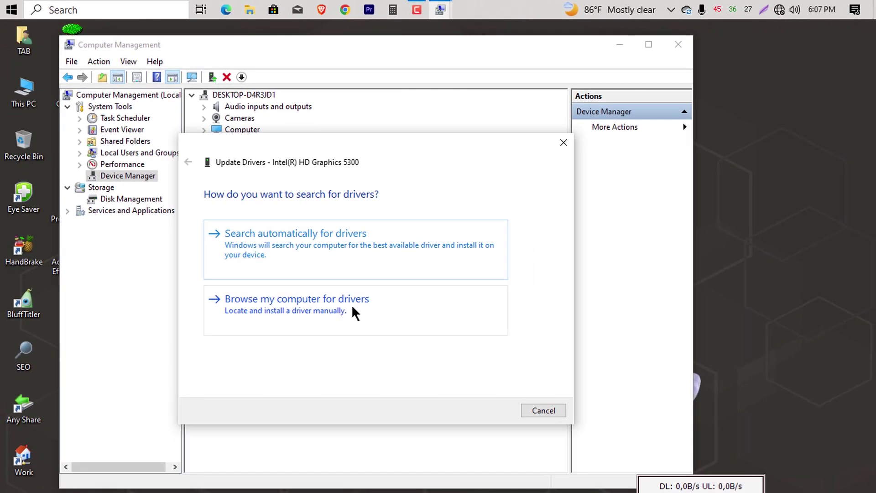
click(352, 311)
drag(402, 157, 380, 87)
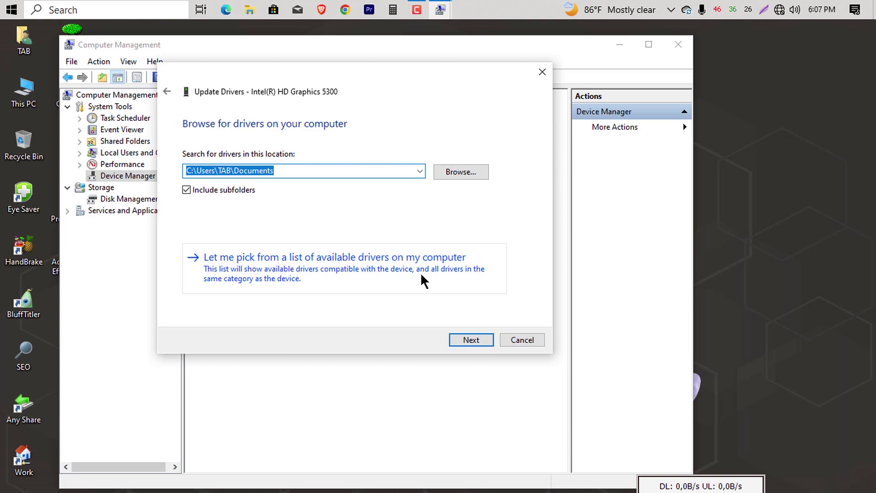
click(386, 276)
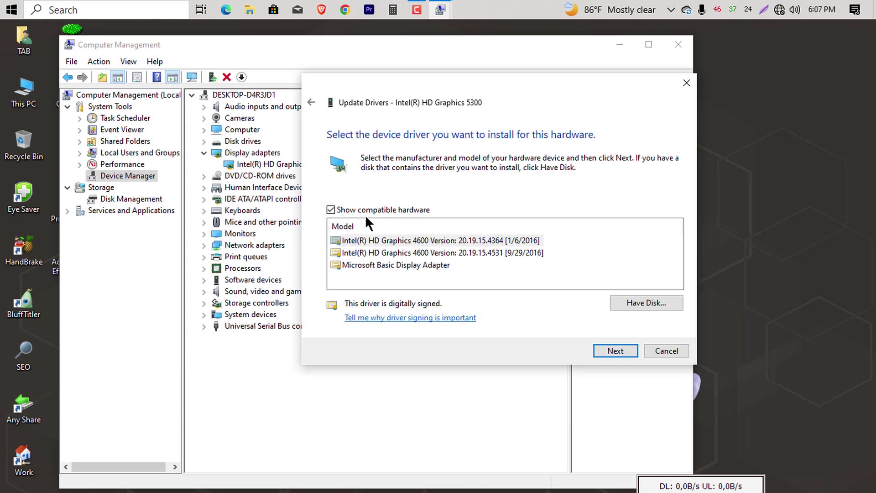
Turn off the compatible-hardware filter and choose Intel Corporation as the driver manufacturer
click(332, 210)
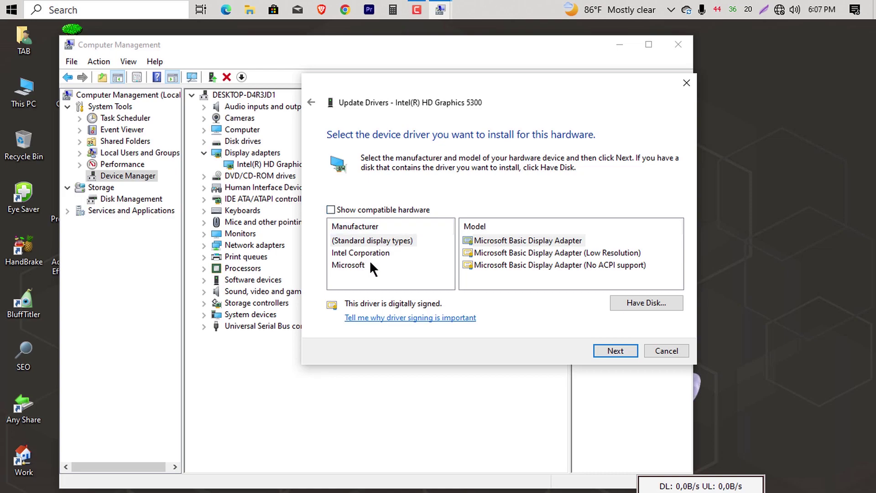
click(356, 254)
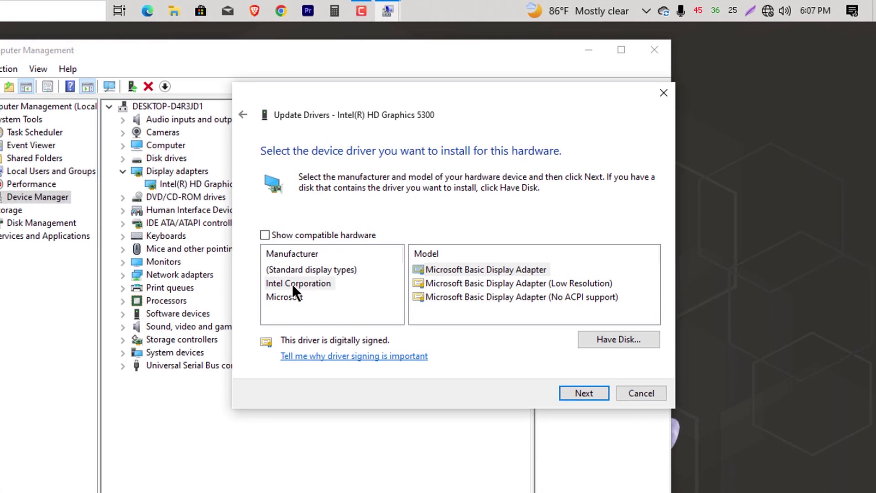
click(292, 283)
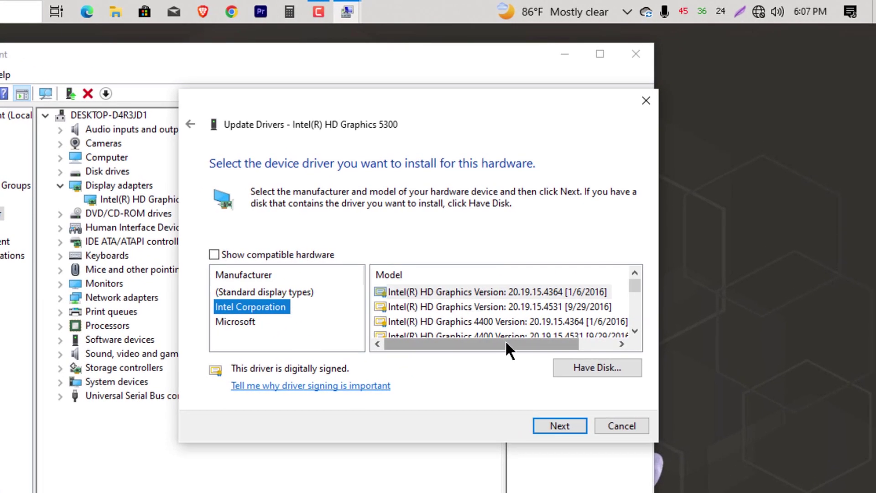
drag(441, 99, 273, 68)
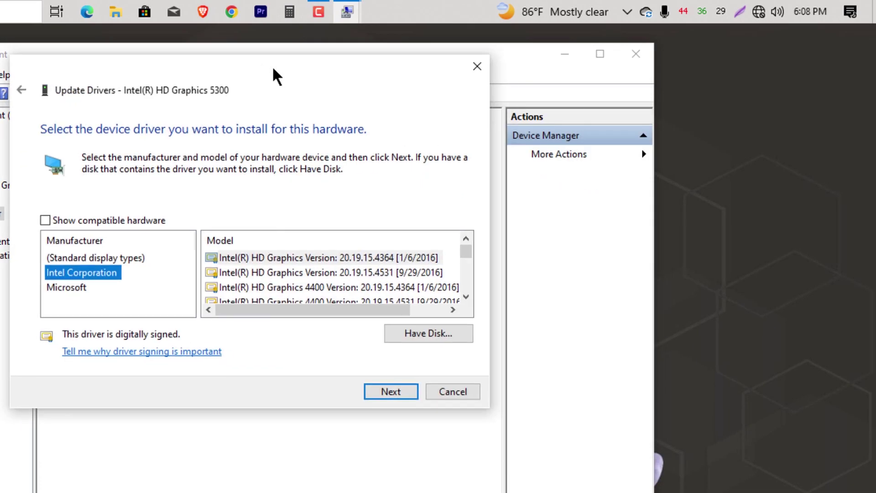
Look through the Intel Corporation driver models for the available HD Graphics versions
click(469, 257)
drag(468, 258, 466, 249)
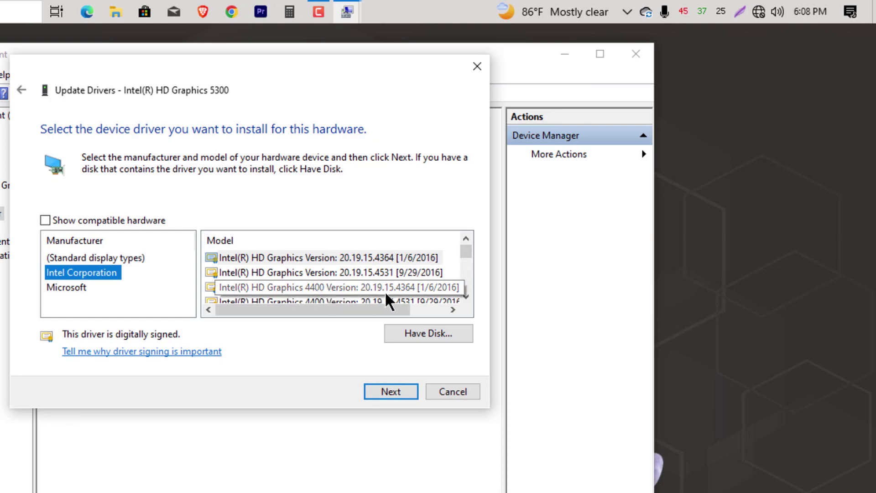
scroll(384, 291, down, 2)
scroll(384, 291, up, 3)
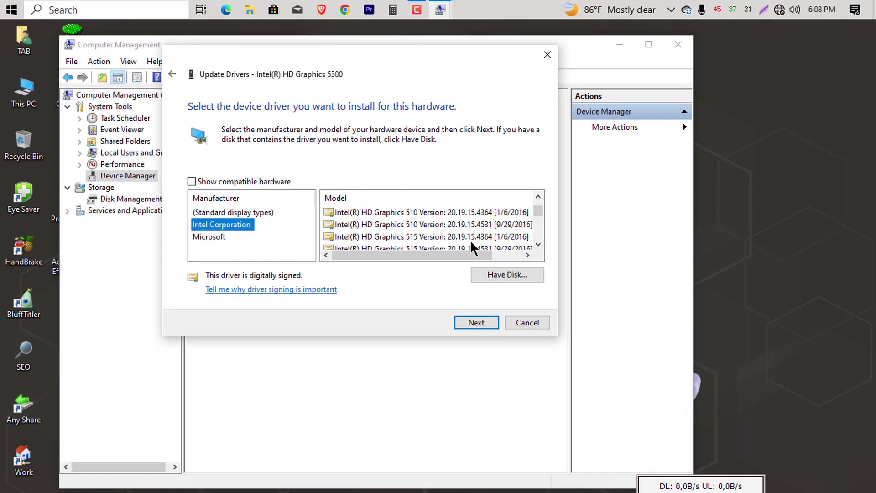
scroll(472, 249, down, 3)
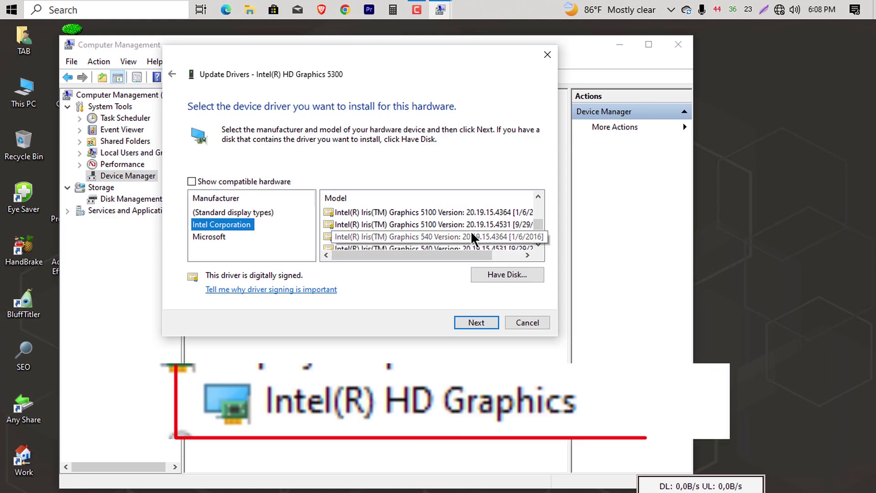
scroll(475, 221, up, 4)
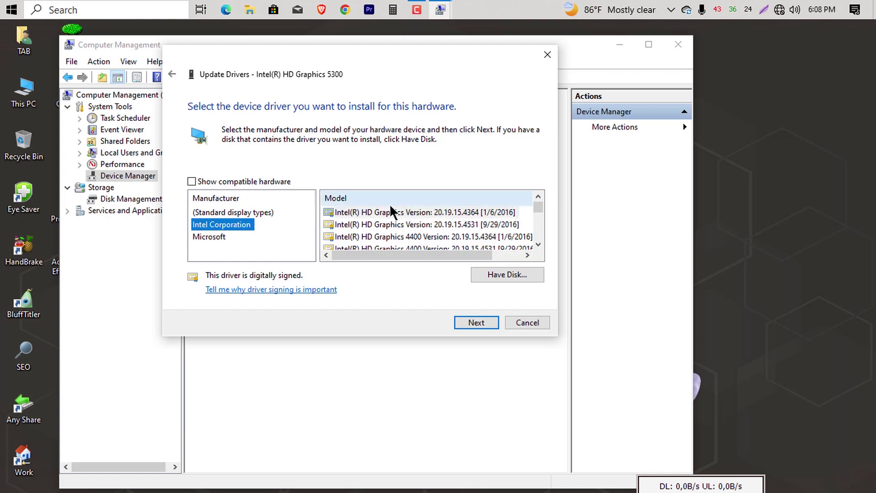
click(423, 212)
scroll(454, 230, down, 2)
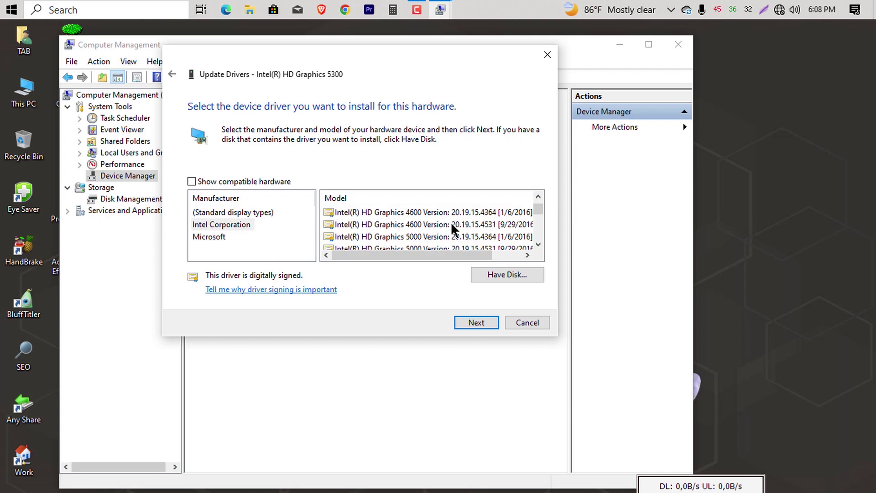
scroll(455, 235, down, 5)
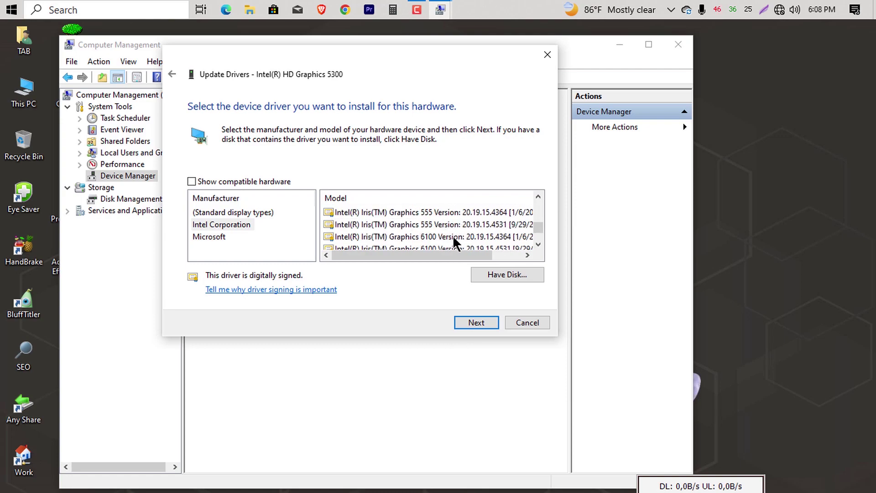
scroll(453, 242, down, 4)
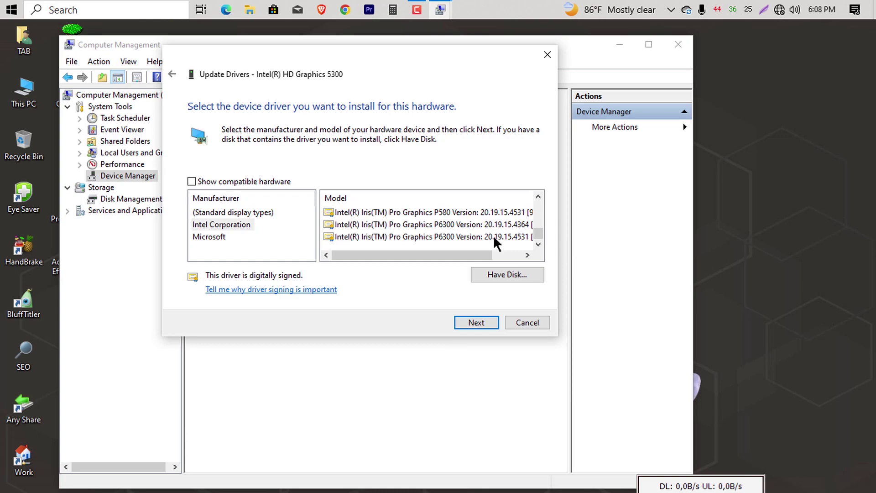
scroll(498, 239, up, 7)
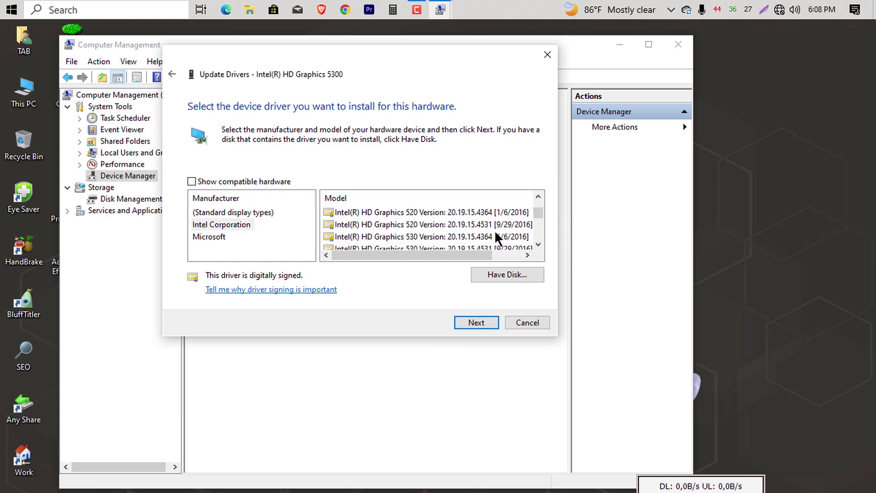
scroll(497, 237, up, 4)
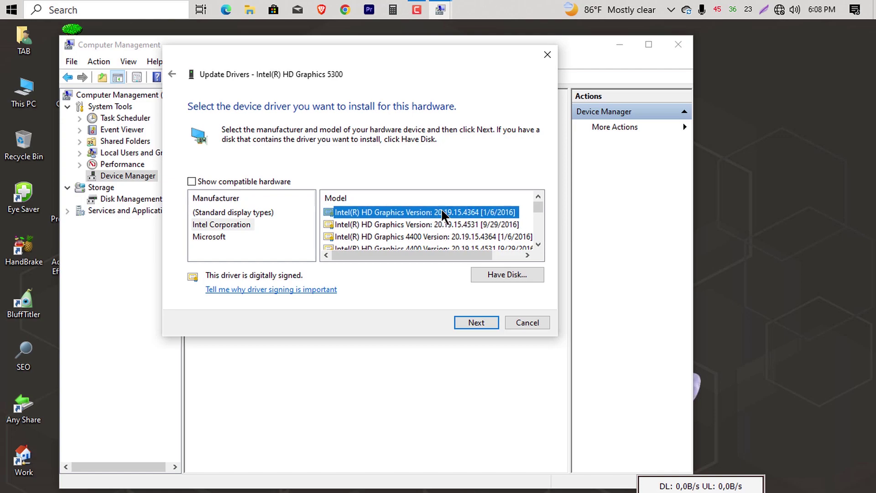
Install the Intel(R) HD Graphics driver version 20.19.15.4531 [9/29/2016], accept the compatibility warning and close the finished wizard
click(442, 224)
click(400, 217)
click(403, 228)
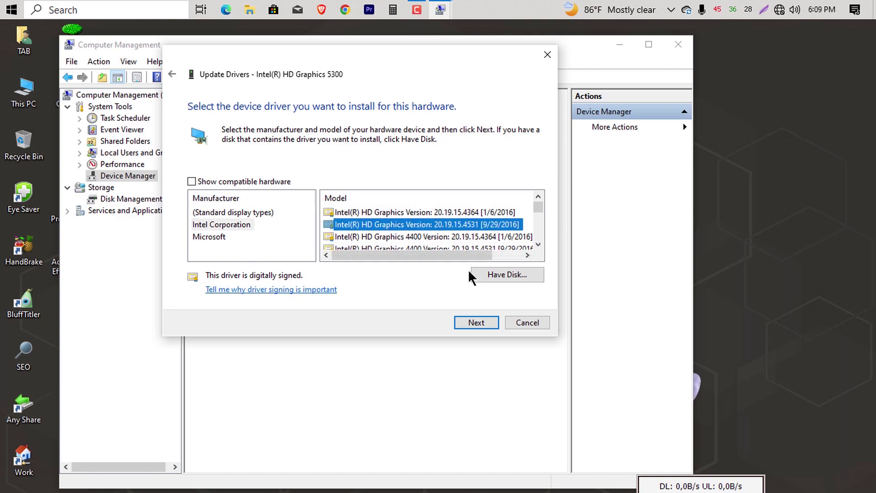
click(483, 327)
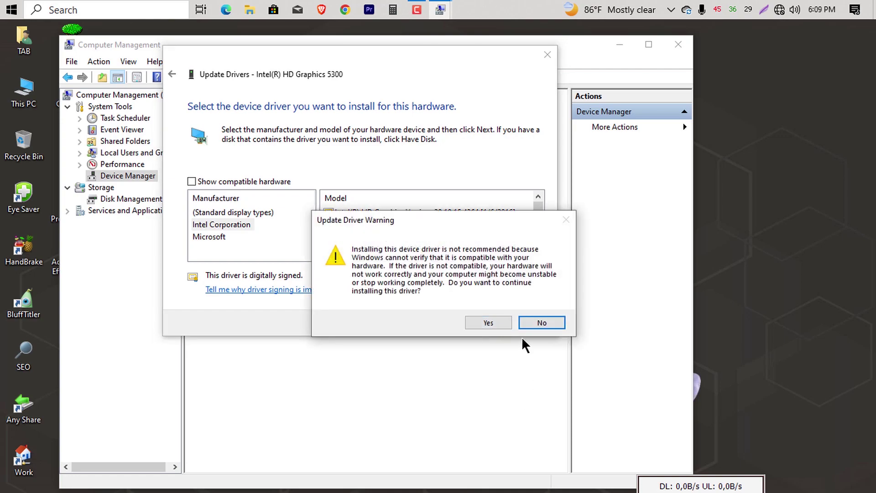
click(489, 324)
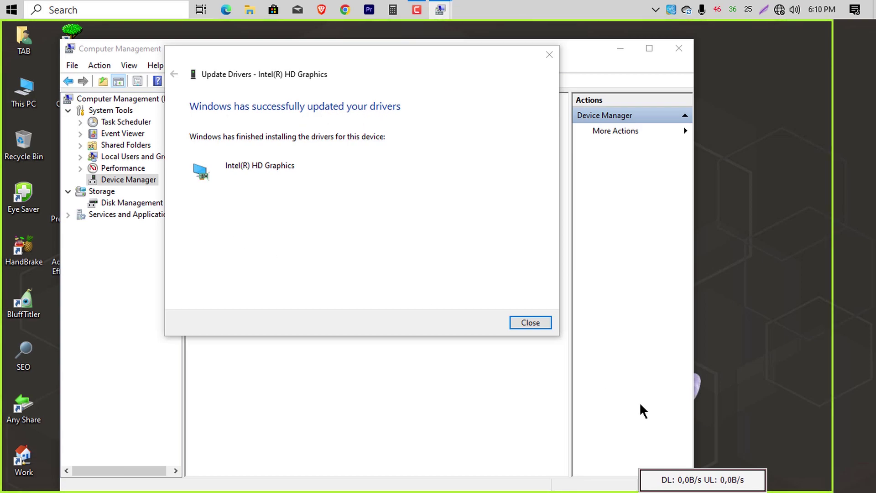
click(544, 322)
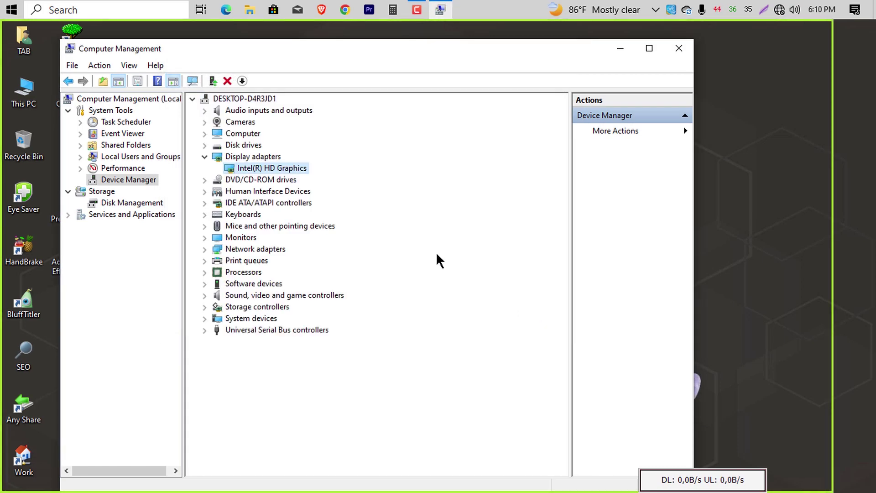
Check the graphics adapter listed under Display adapters and close Computer Management
drag(398, 54, 533, 53)
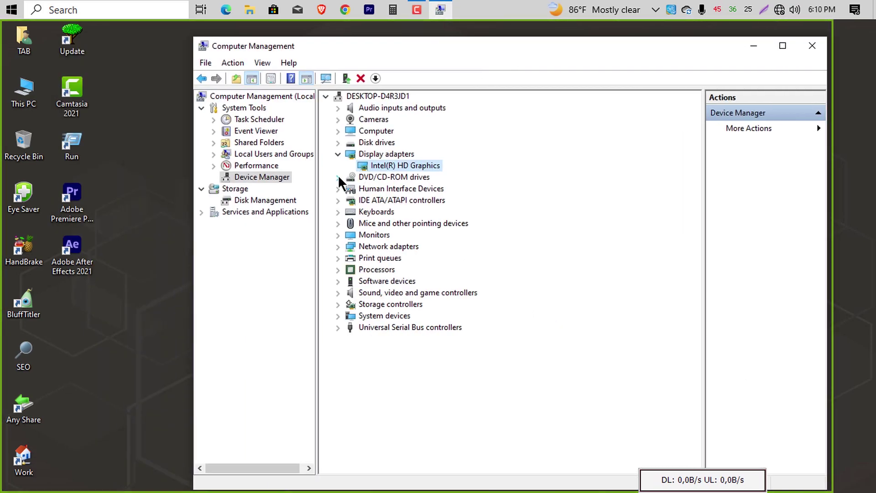
click(338, 154)
click(339, 155)
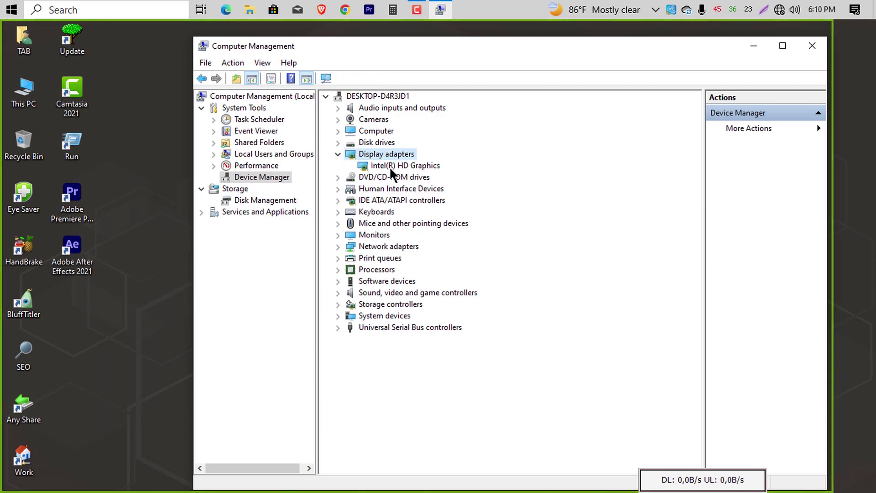
click(433, 168)
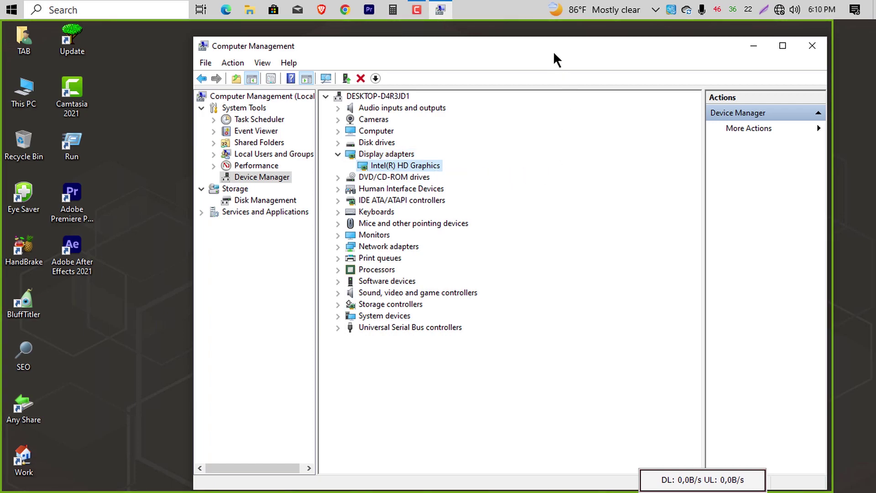
drag(553, 51, 410, 34)
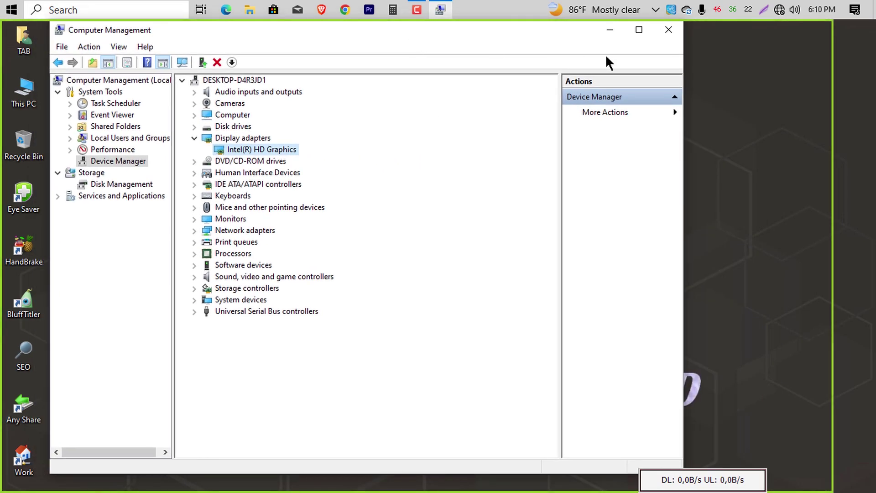
click(669, 30)
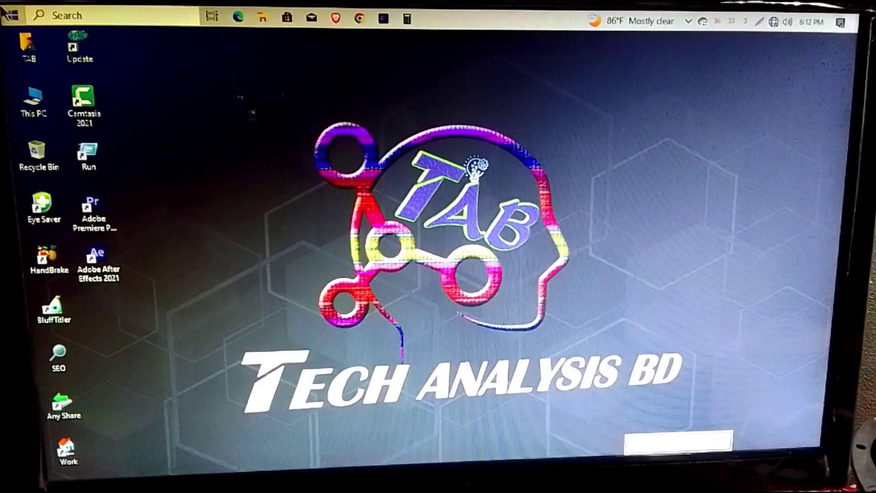
Restart the computer
key(super)
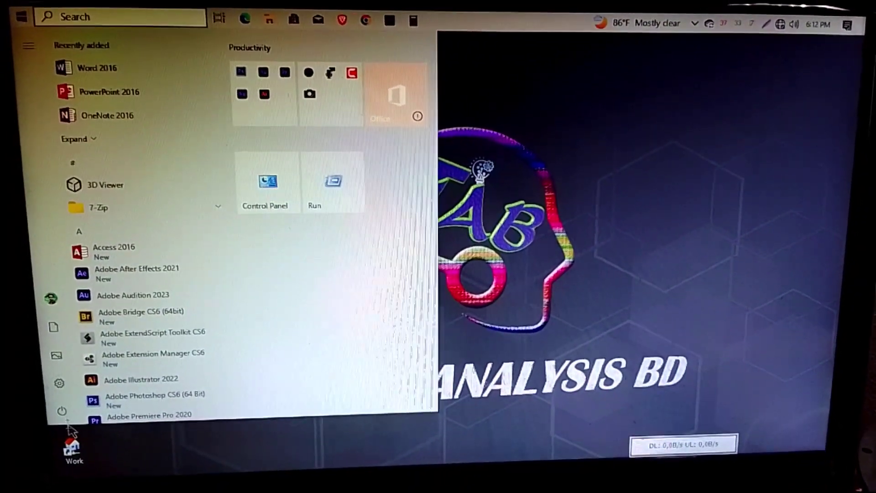
click(57, 410)
click(81, 383)
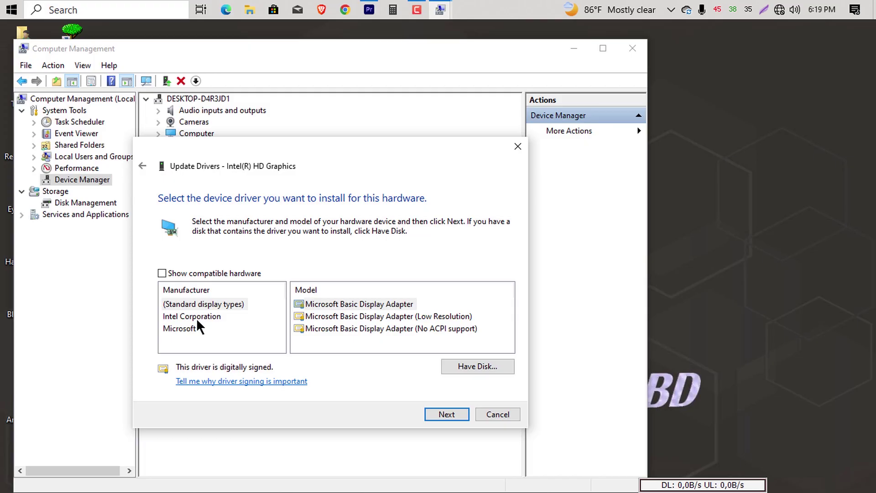
Choose Intel Corporation and the Intel(R) HD Graphics version 20.19.15.4531 [9/29/2016] model in the driver update wizard
click(196, 317)
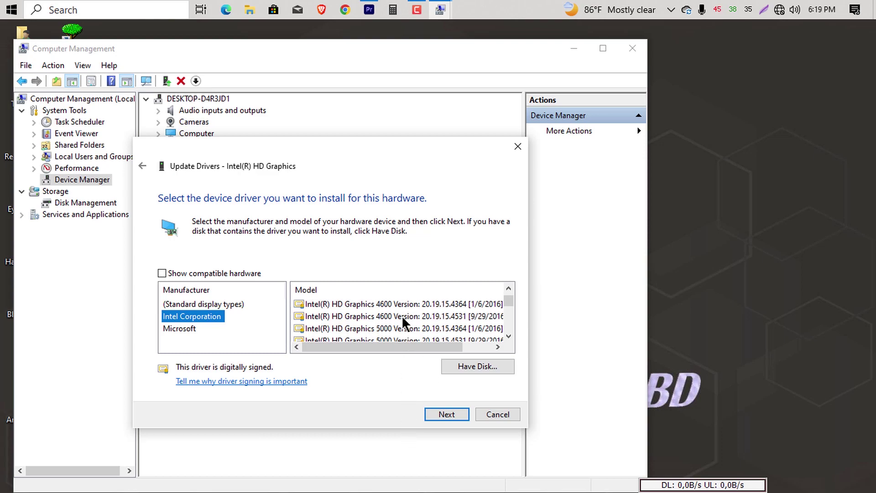
click(412, 314)
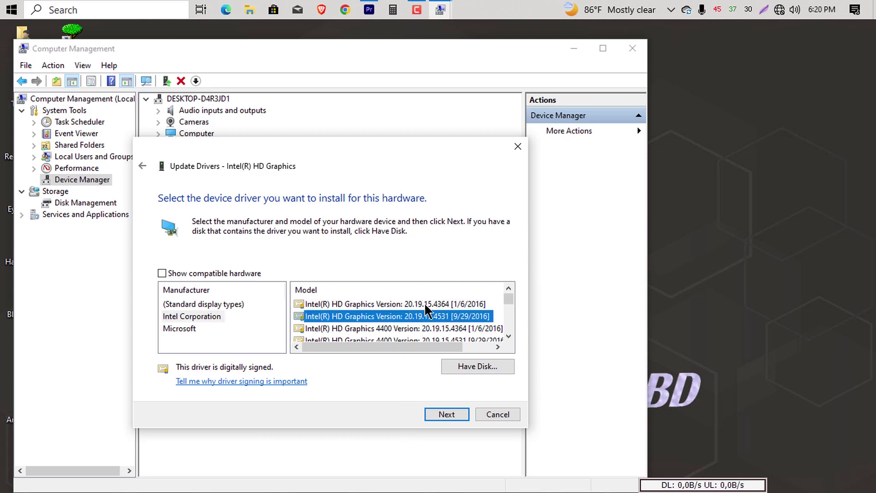
click(421, 304)
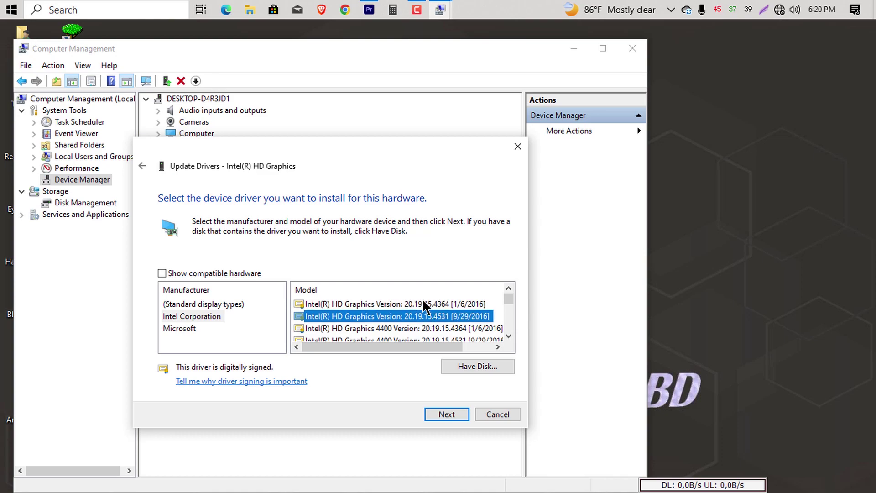